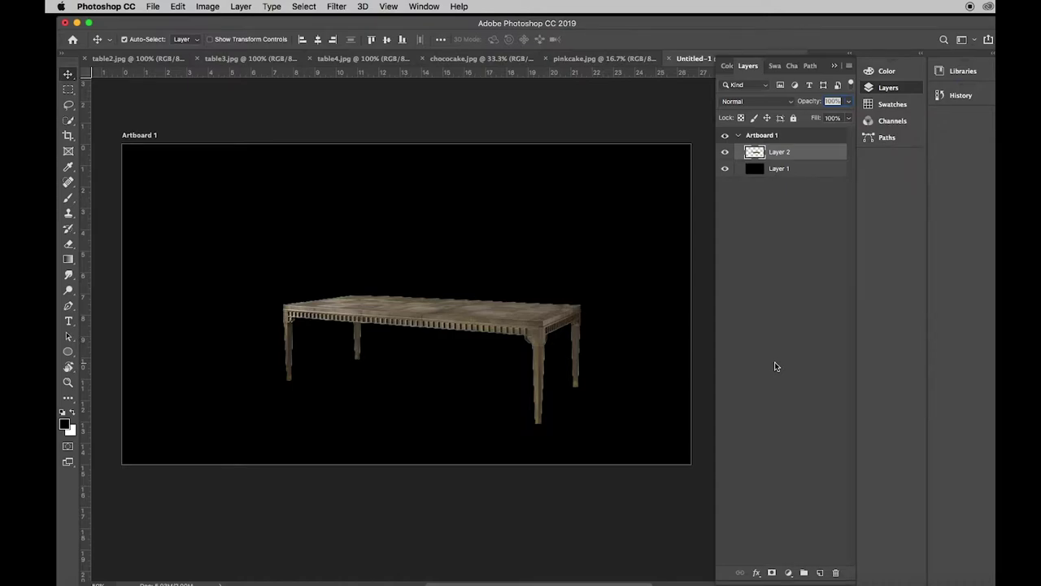
Step: Bring up the pinkcake.jpg photo and open the Image > Adjustments list
{"action": "left_click", "coordinate": [449, 58]}
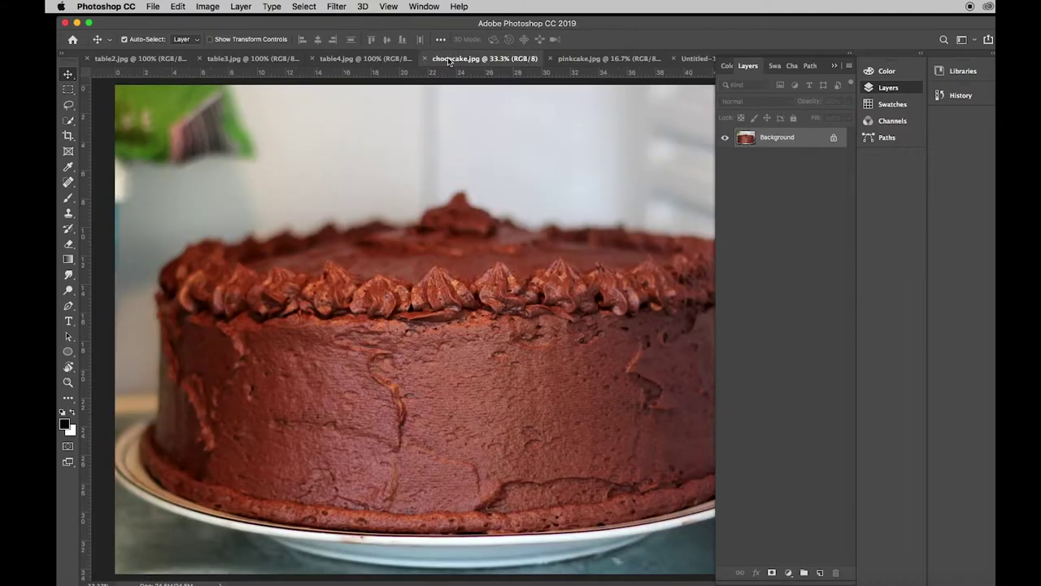
{"action": "left_click", "coordinate": [624, 59]}
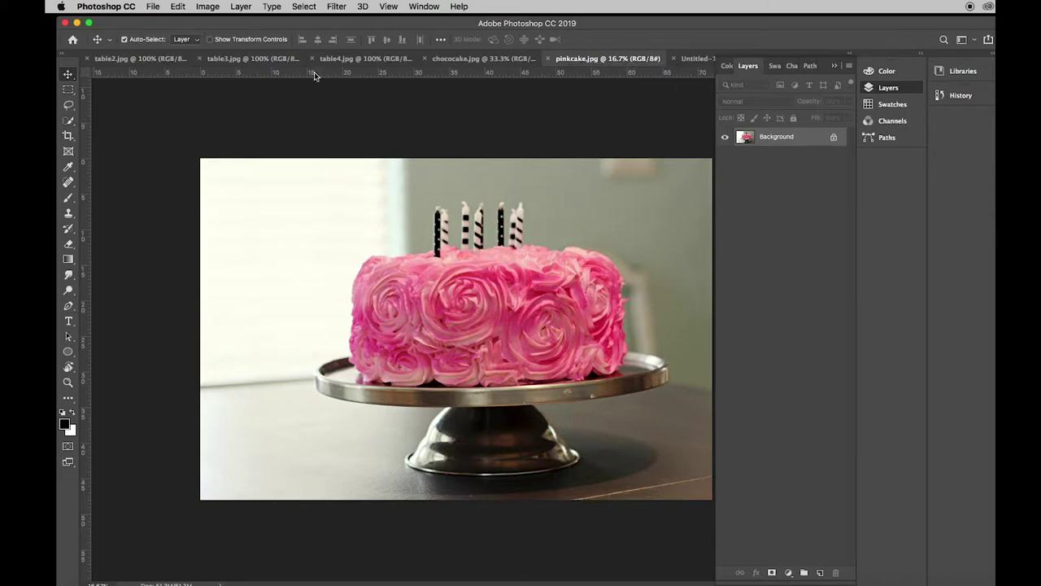
{"action": "left_click", "coordinate": [198, 6]}
{"action": "mouse_move", "coordinate": [223, 41]}
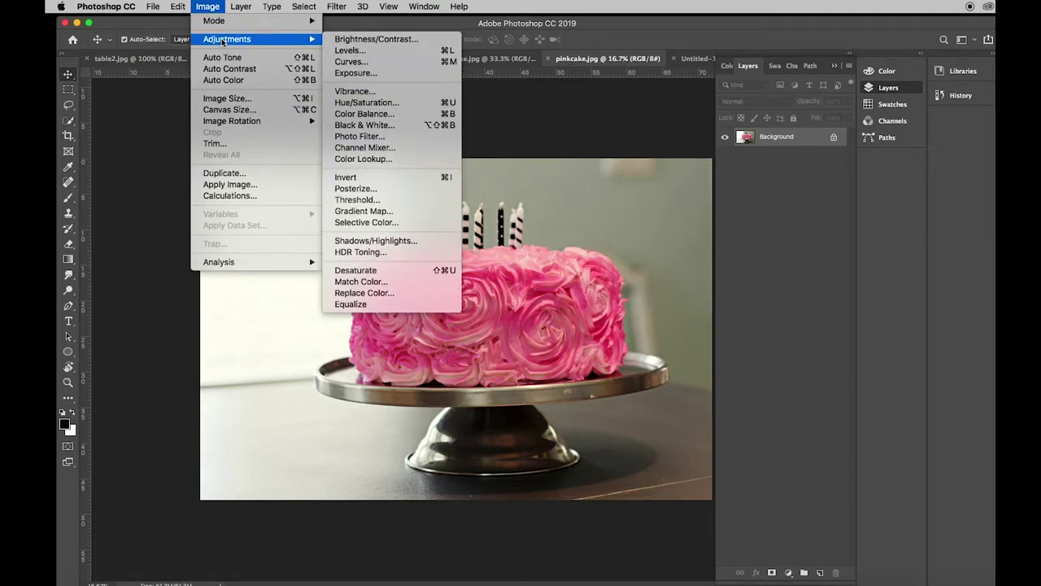
{"action": "left_click", "coordinate": [401, 108]}
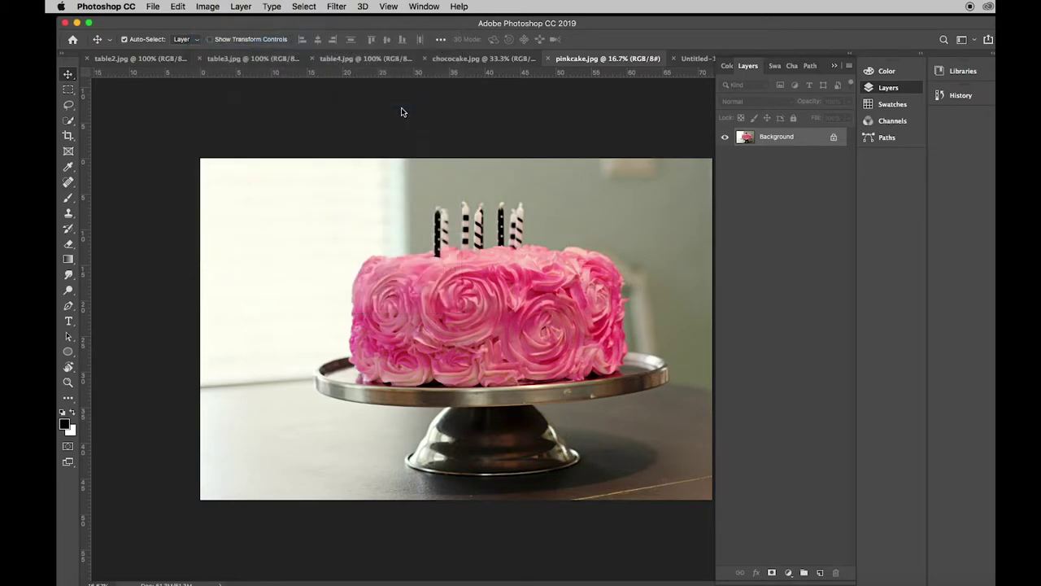
{"action": "left_click_drag", "start_coordinate": [774, 91], "coordinate": [745, 142]}
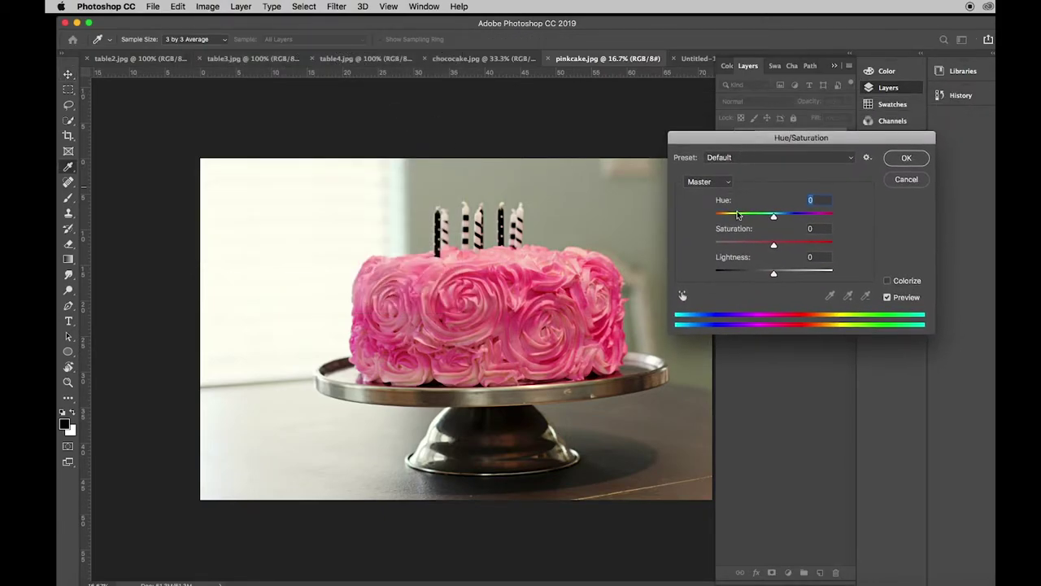
{"action": "left_click_drag", "start_coordinate": [774, 219], "coordinate": [750, 225]}
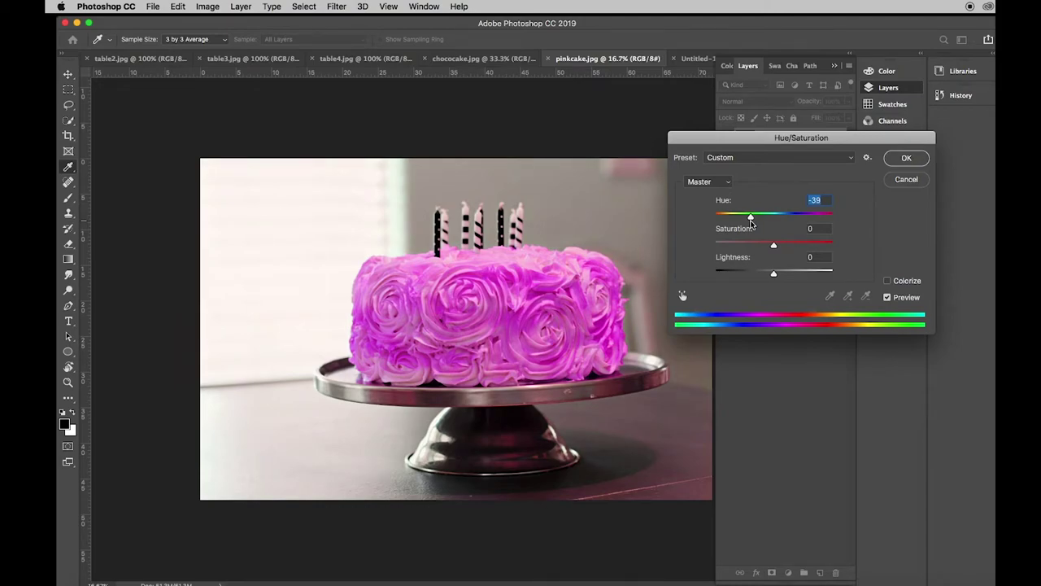
{"action": "mouse_move", "coordinate": [750, 223]}
{"action": "left_mouse_down"}
{"action": "mouse_move", "coordinate": [712, 221]}
{"action": "mouse_move", "coordinate": [759, 221]}
{"action": "left_mouse_up"}
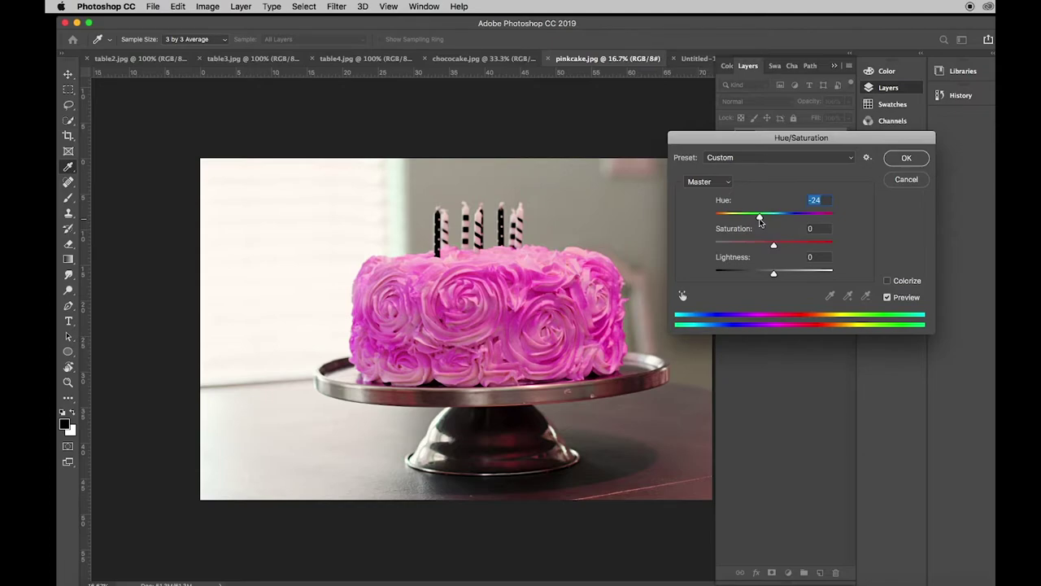
{"action": "left_click_drag", "start_coordinate": [759, 221], "coordinate": [764, 218]}
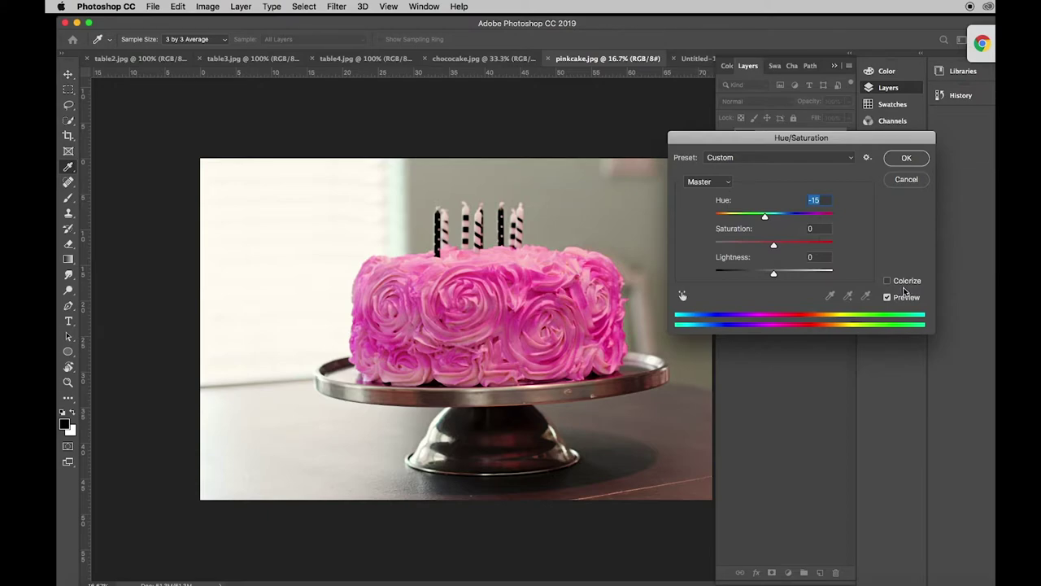
Step: Cancel the hue change, then select the pink frosting with Quick Selection in New selection mode
{"action": "left_click", "coordinate": [906, 179]}
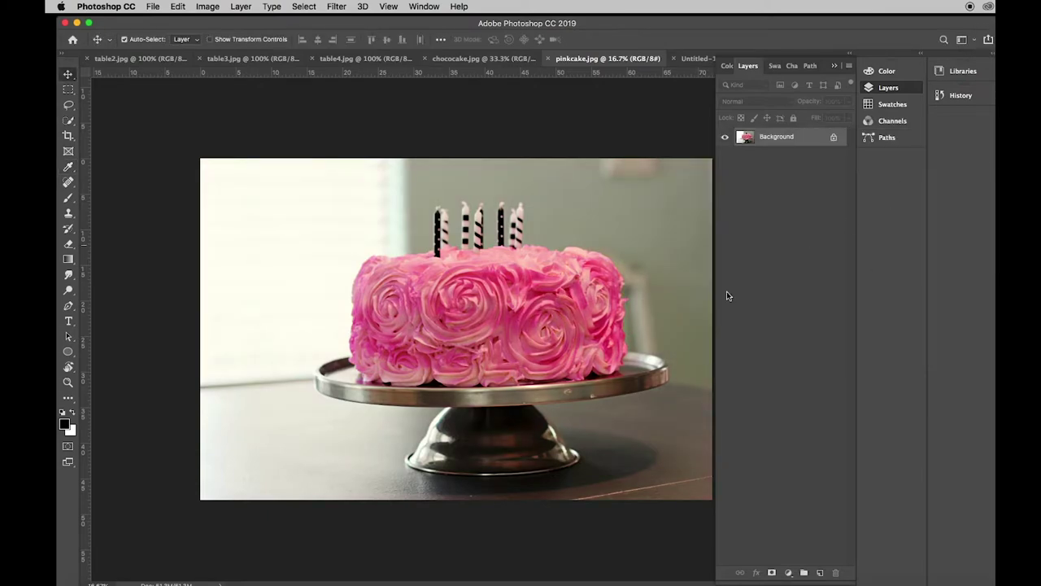
{"action": "left_click", "coordinate": [69, 122]}
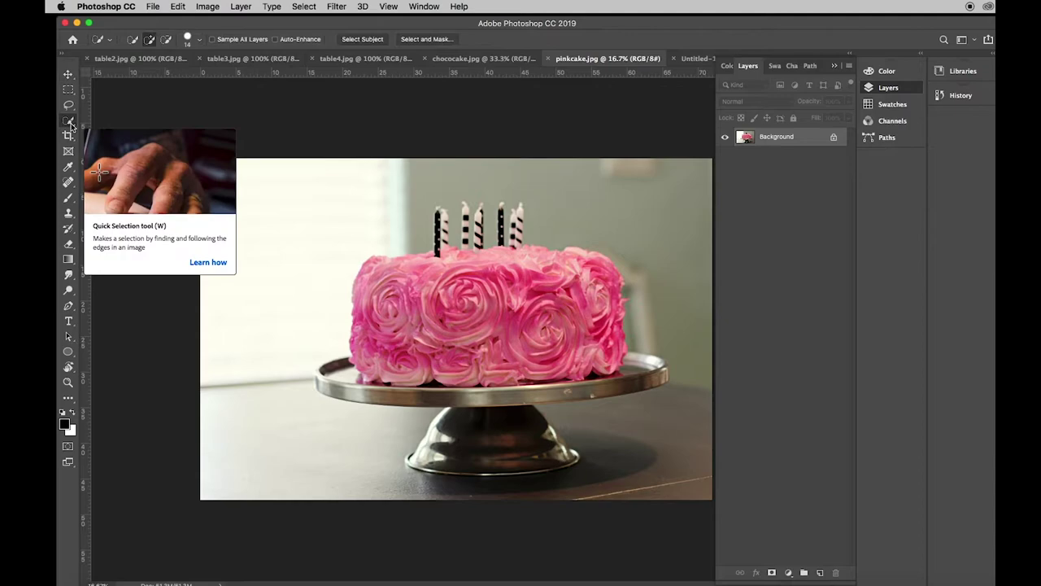
{"action": "right_click", "coordinate": [71, 124]}
{"action": "left_click", "coordinate": [131, 40]}
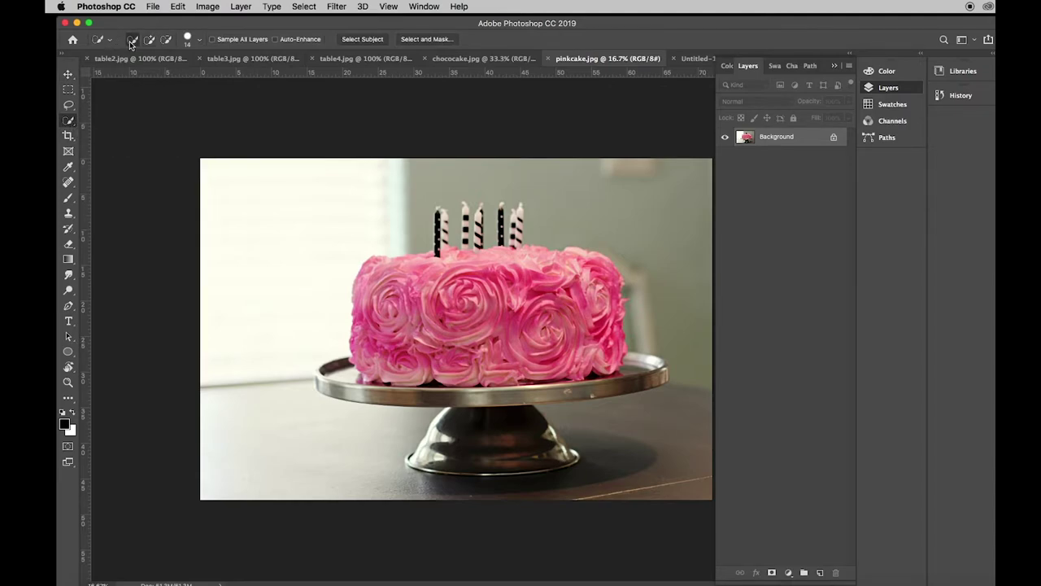
{"action": "mouse_move", "coordinate": [574, 334]}
{"action": "left_mouse_down"}
{"action": "mouse_move", "coordinate": [492, 293]}
{"action": "mouse_move", "coordinate": [373, 278]}
{"action": "mouse_move", "coordinate": [359, 286]}
{"action": "mouse_move", "coordinate": [373, 351]}
{"action": "left_mouse_up"}
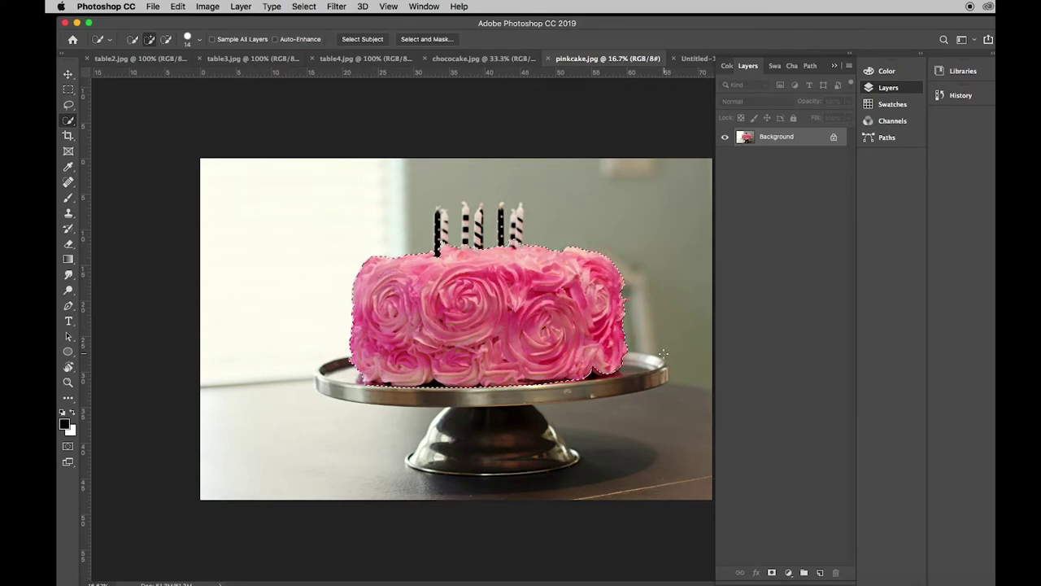
Step: Recolour the selected frosting orange with Hue/Saturation at Hue +42 and Saturation +24
{"action": "left_click", "coordinate": [207, 5]}
{"action": "mouse_move", "coordinate": [220, 39]}
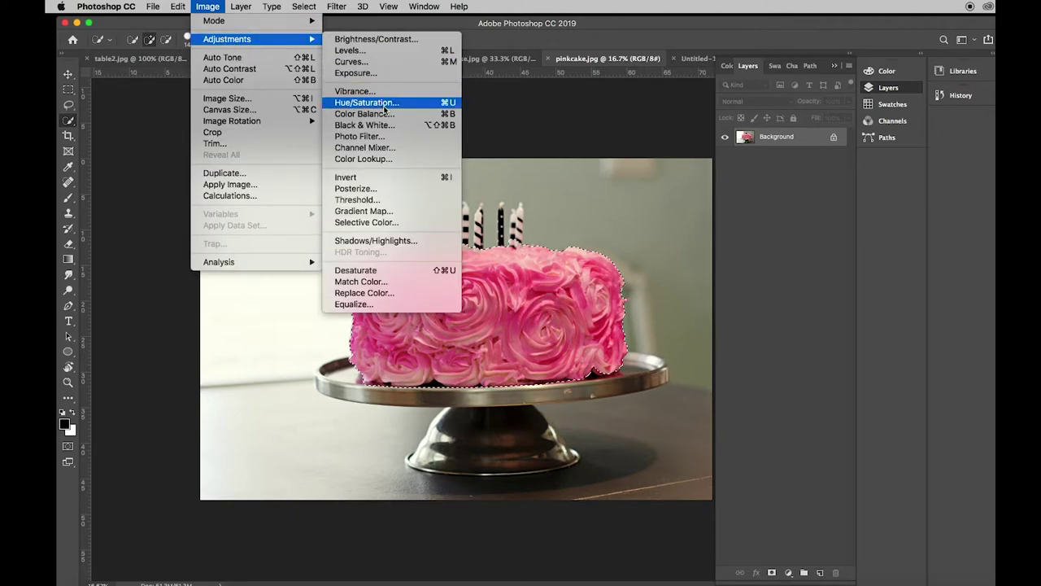
{"action": "left_click", "coordinate": [366, 102]}
{"action": "left_click_drag", "start_coordinate": [773, 219], "coordinate": [788, 248]}
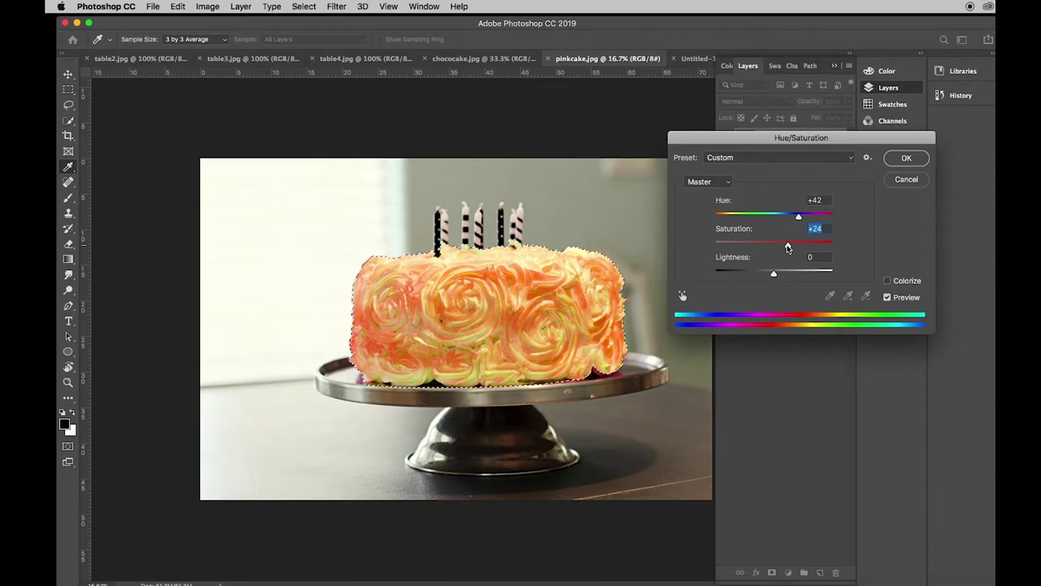
{"action": "left_click", "coordinate": [906, 159]}
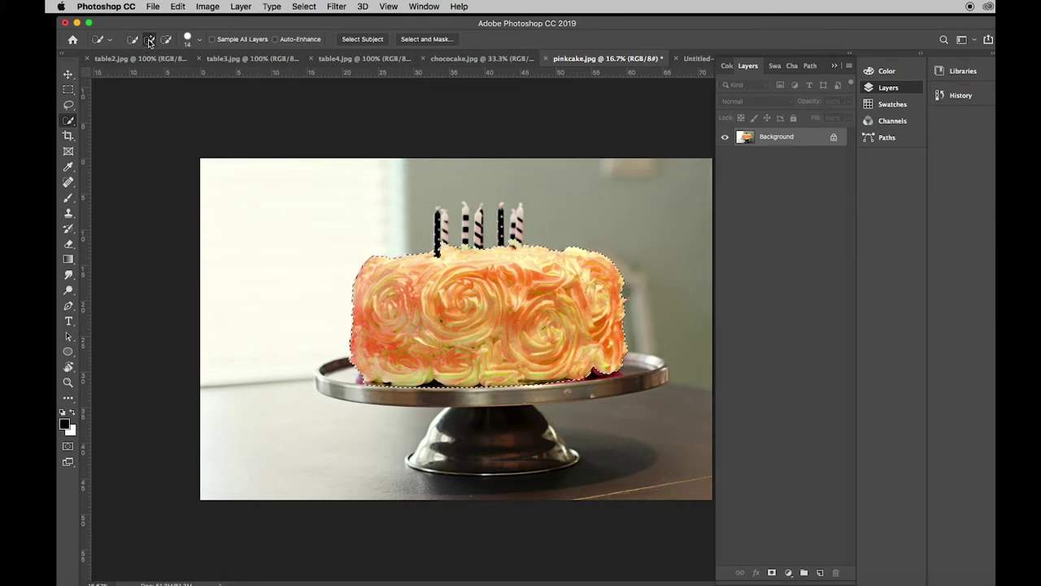
Step: Add the cake stand's base and plate to the frosting selection
{"action": "mouse_move", "coordinate": [506, 405]}
{"action": "left_mouse_down"}
{"action": "mouse_move", "coordinate": [504, 437]}
{"action": "mouse_move", "coordinate": [500, 393]}
{"action": "mouse_move", "coordinate": [643, 370]}
{"action": "mouse_move", "coordinate": [650, 359]}
{"action": "left_mouse_up"}
{"action": "mouse_move", "coordinate": [486, 396]}
{"action": "left_mouse_down"}
{"action": "mouse_move", "coordinate": [390, 392]}
{"action": "mouse_move", "coordinate": [327, 366]}
{"action": "left_mouse_up"}
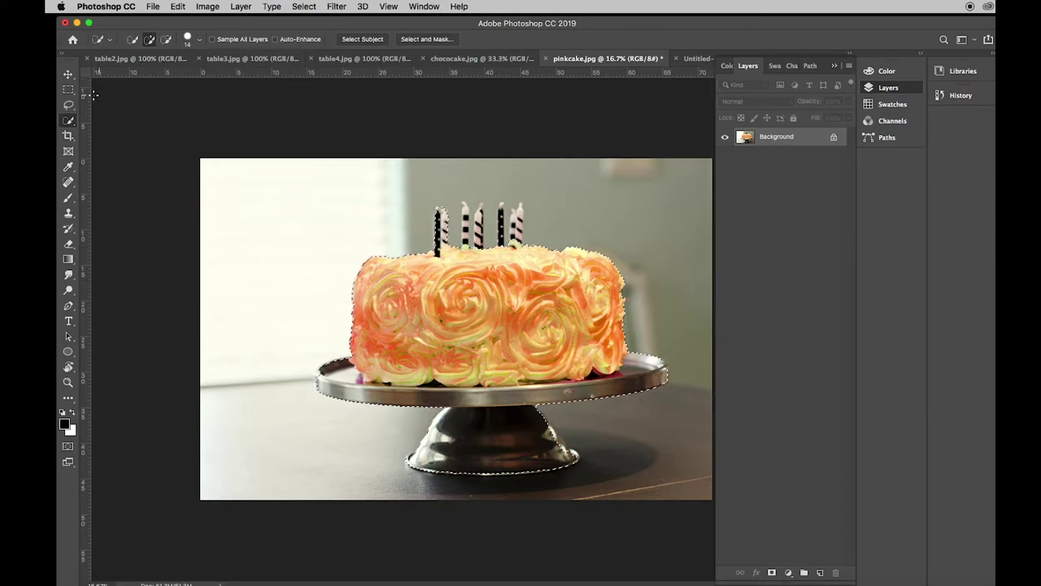
{"action": "left_click", "coordinate": [69, 107]}
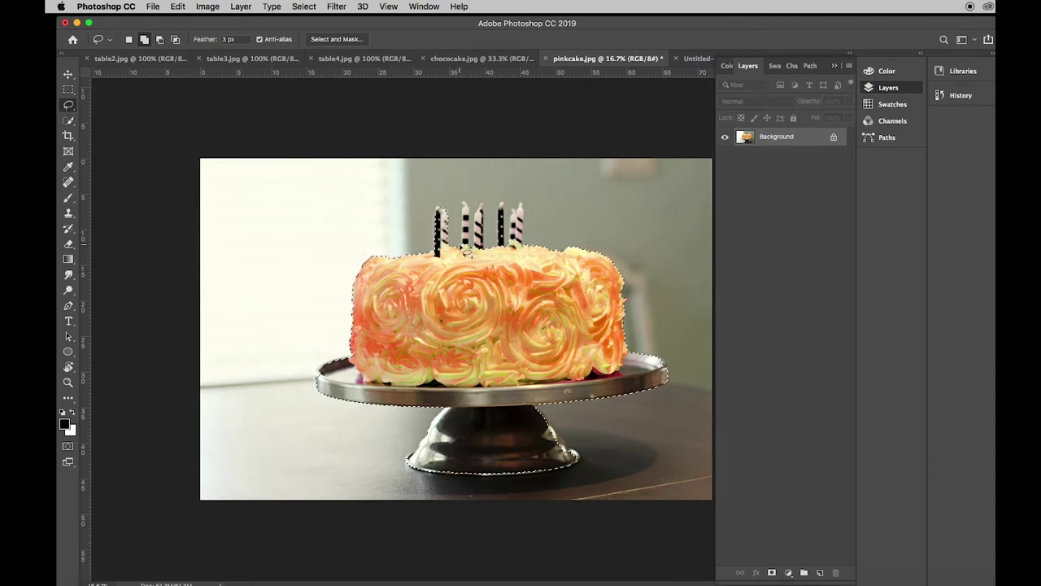
Step: Lasso around the candle area and copy the cake with its stand
{"action": "mouse_move", "coordinate": [466, 253]}
{"action": "left_mouse_down"}
{"action": "mouse_move", "coordinate": [465, 206]}
{"action": "mouse_move", "coordinate": [477, 218]}
{"action": "mouse_move", "coordinate": [471, 256]}
{"action": "mouse_move", "coordinate": [480, 257]}
{"action": "mouse_move", "coordinate": [486, 197]}
{"action": "mouse_move", "coordinate": [498, 216]}
{"action": "mouse_move", "coordinate": [483, 263]}
{"action": "mouse_move", "coordinate": [505, 212]}
{"action": "mouse_move", "coordinate": [516, 266]}
{"action": "mouse_move", "coordinate": [519, 213]}
{"action": "mouse_move", "coordinate": [529, 214]}
{"action": "mouse_move", "coordinate": [531, 249]}
{"action": "left_mouse_up"}
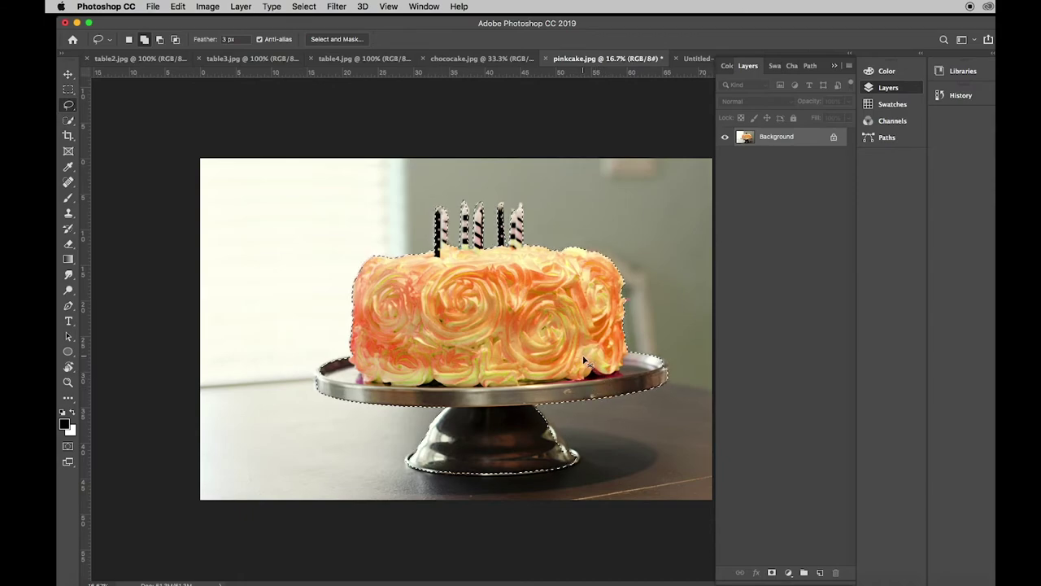
{"action": "key", "text": "super+c"}
Step: Paste the orange cake into the Untitled-1 table document as Layer 3
{"action": "left_click", "coordinate": [706, 58]}
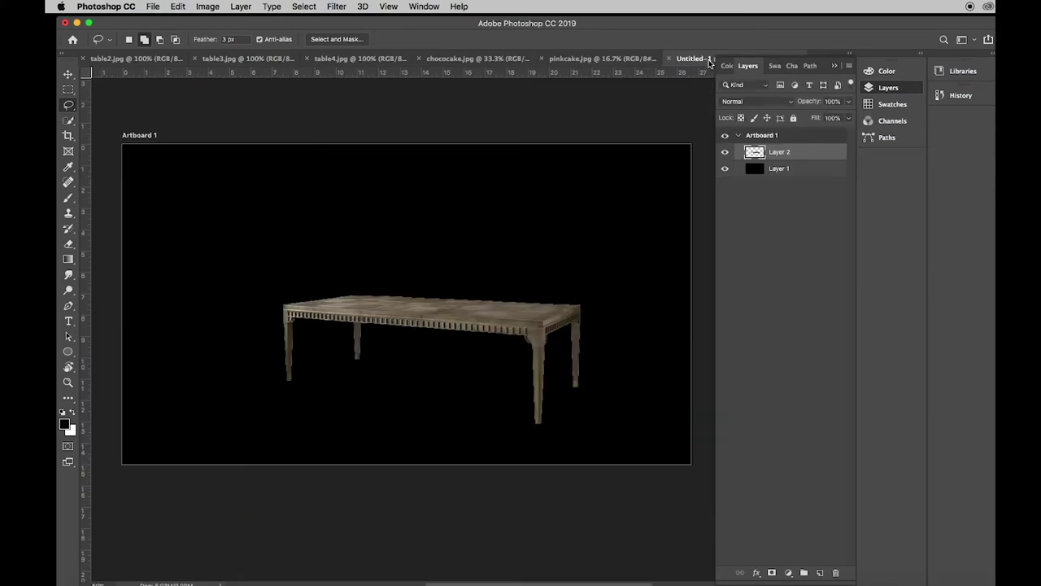
{"action": "key", "text": "super+v"}
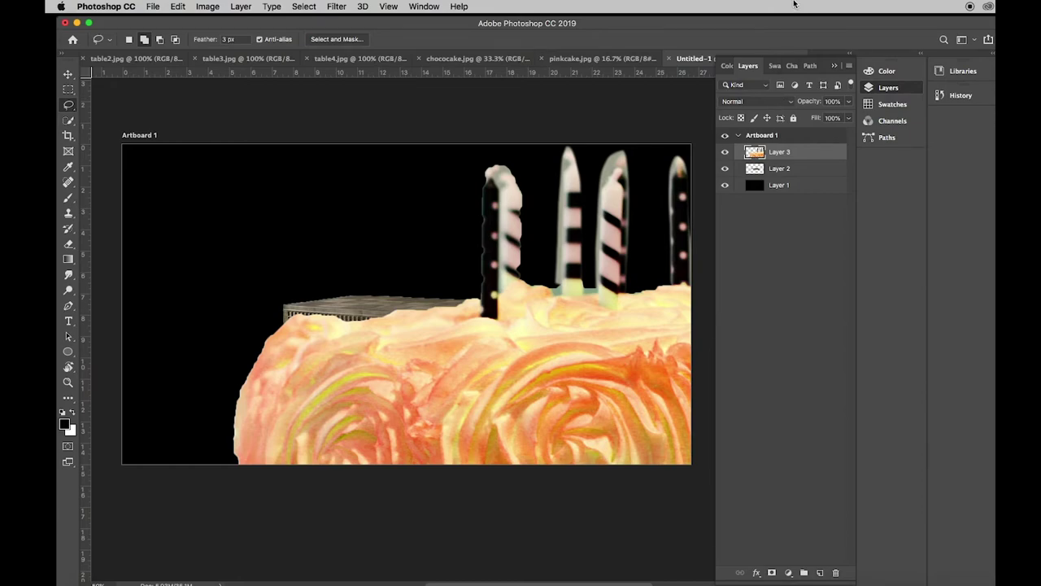
{"action": "left_click", "coordinate": [837, 68]}
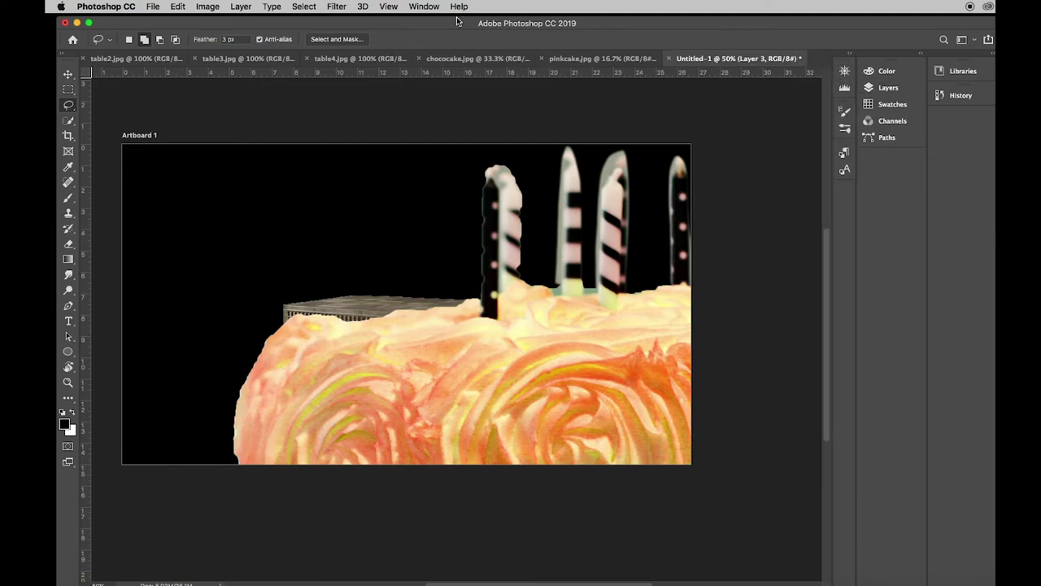
{"action": "left_click", "coordinate": [179, 7]}
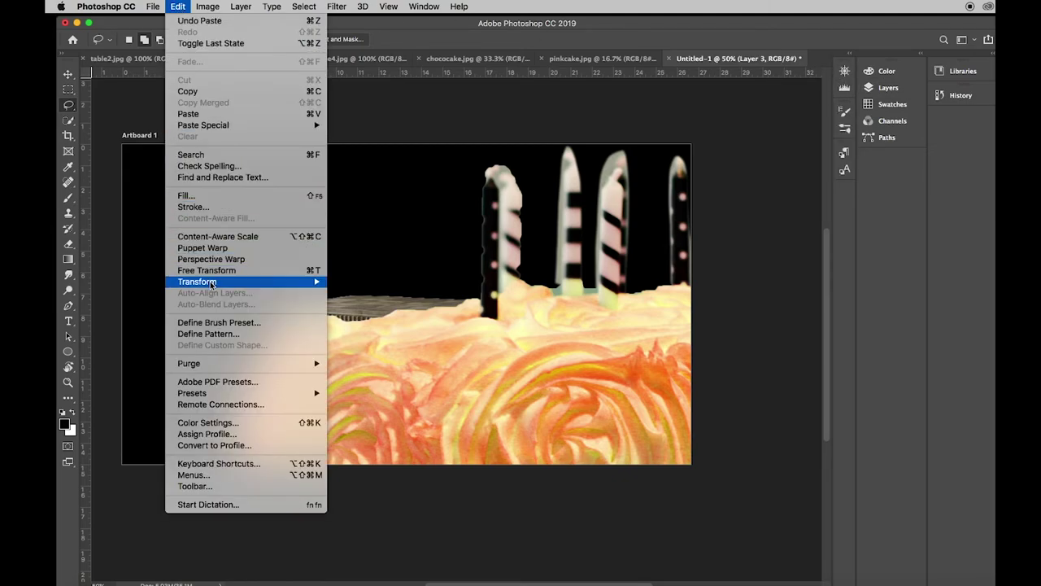
Step: Start scaling the pasted cake and zoom the Navigator out to 16.67%
{"action": "mouse_move", "coordinate": [215, 281]}
{"action": "left_click", "coordinate": [378, 299]}
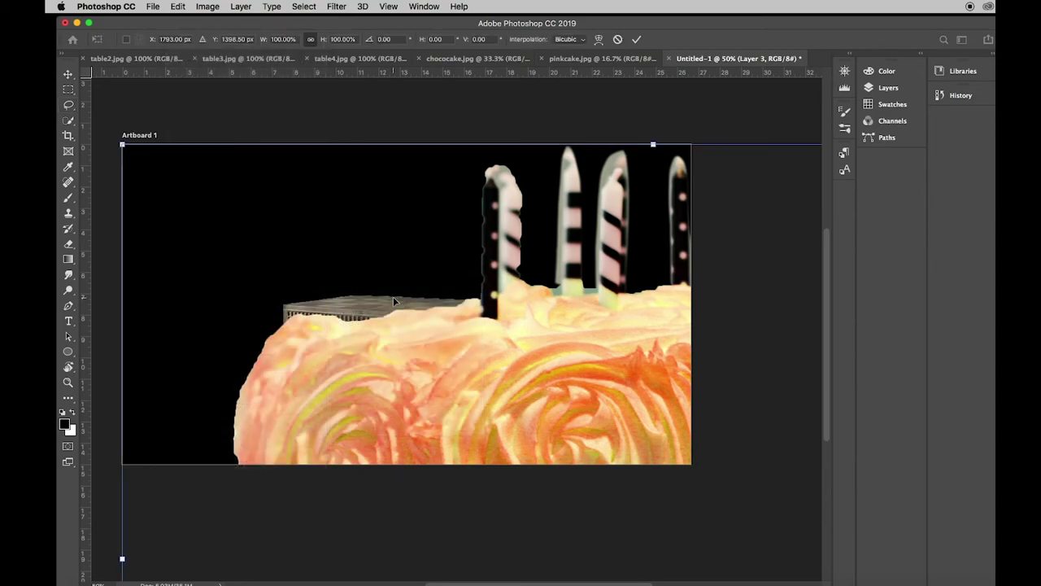
{"action": "left_click", "coordinate": [844, 72]}
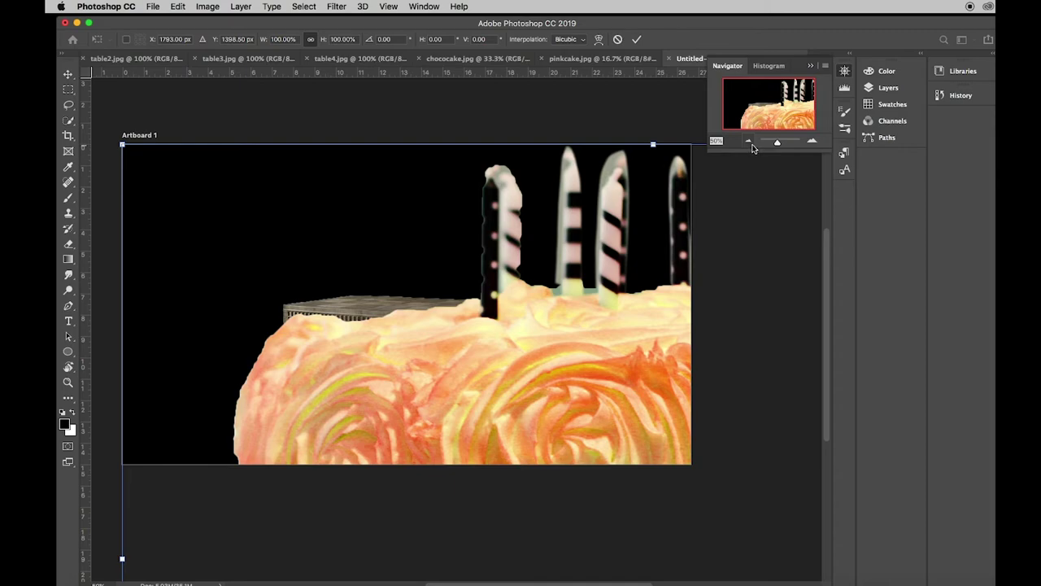
{"action": "left_click", "coordinate": [749, 143]}
{"action": "left_click", "coordinate": [749, 143]}
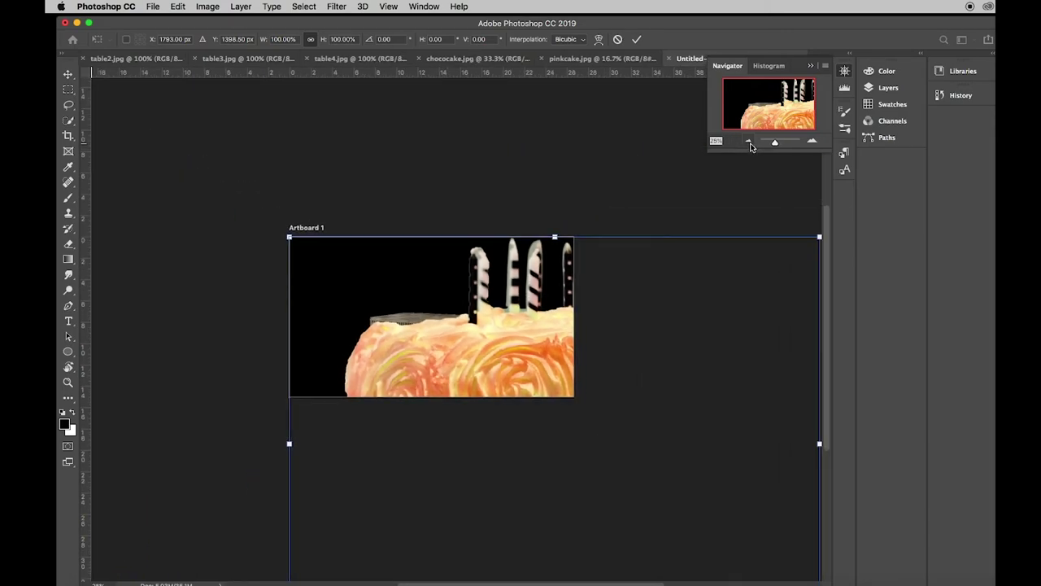
{"action": "left_click", "coordinate": [749, 143]}
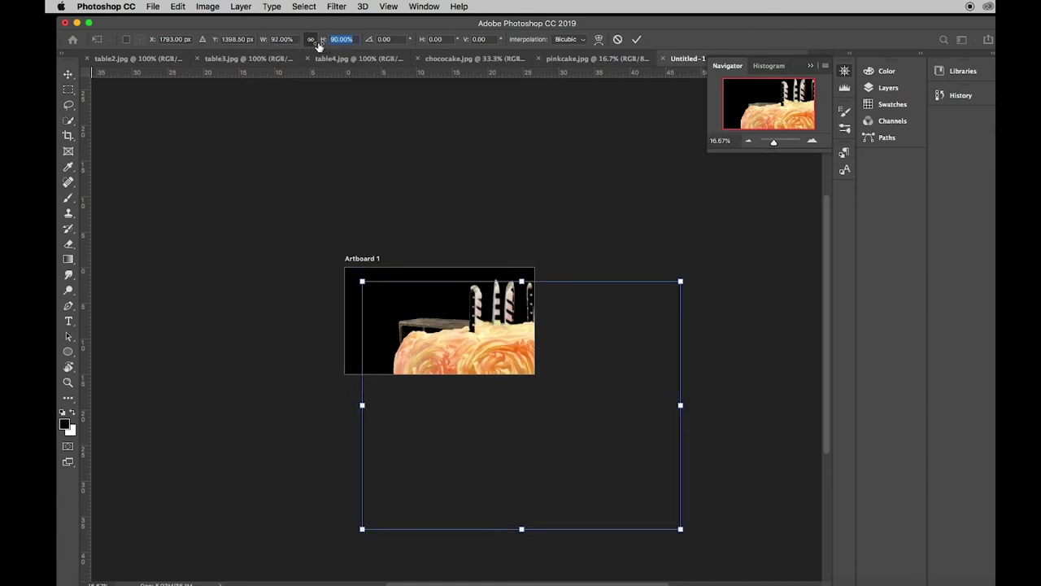
Step: Shrink the cake to 12%, place it on the left of the tabletop, and commit
{"action": "left_click_drag", "start_coordinate": [318, 45], "coordinate": [295, 47]}
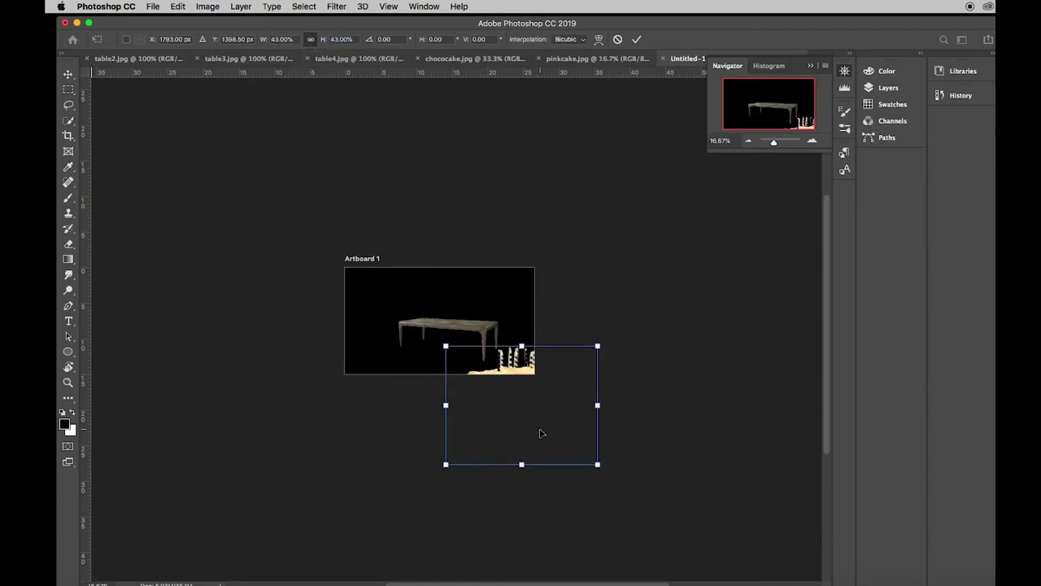
{"action": "left_click_drag", "start_coordinate": [541, 433], "coordinate": [467, 354]}
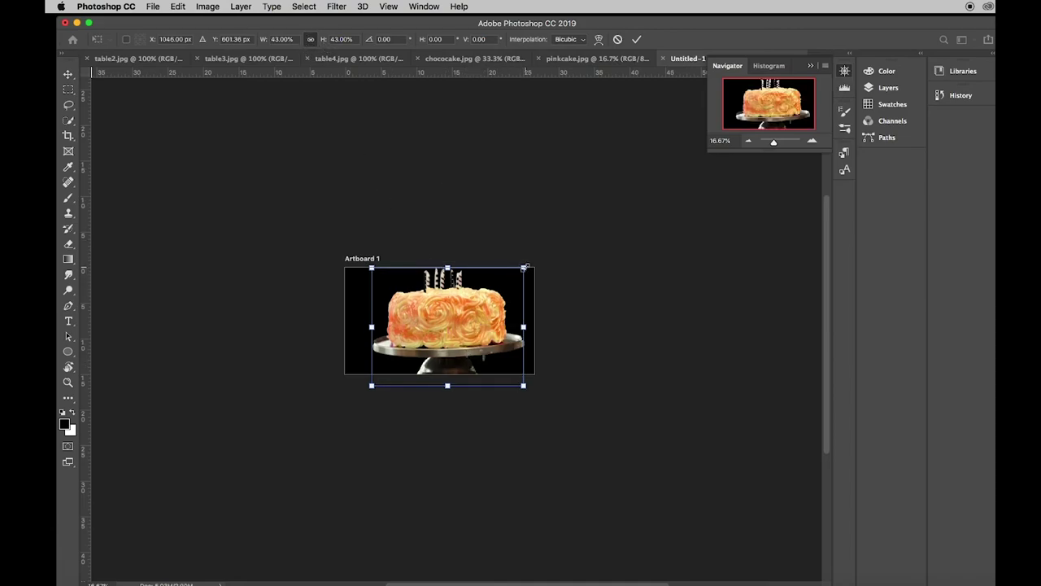
{"action": "left_click_drag", "start_coordinate": [523, 267], "coordinate": [503, 283]}
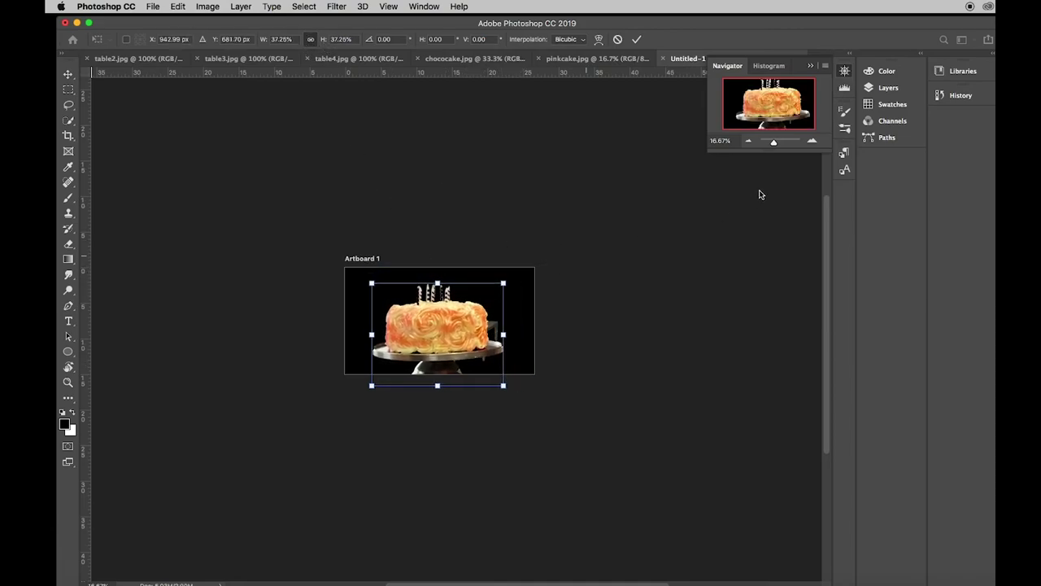
{"action": "left_click", "coordinate": [812, 141]}
{"action": "left_click", "coordinate": [812, 142]}
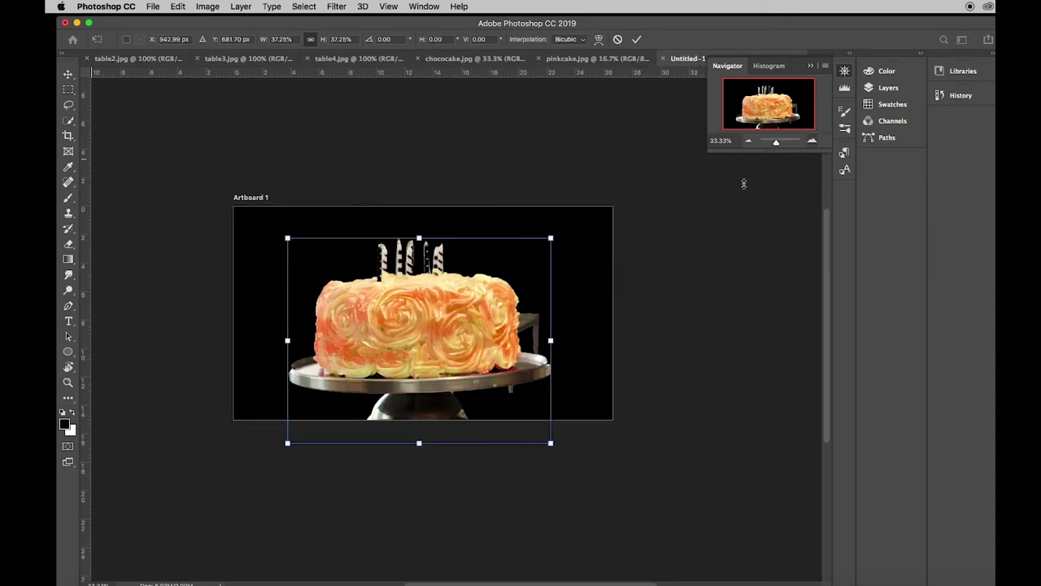
{"action": "left_click_drag", "start_coordinate": [551, 239], "coordinate": [406, 350]}
{"action": "left_click_drag", "start_coordinate": [338, 396], "coordinate": [440, 273]}
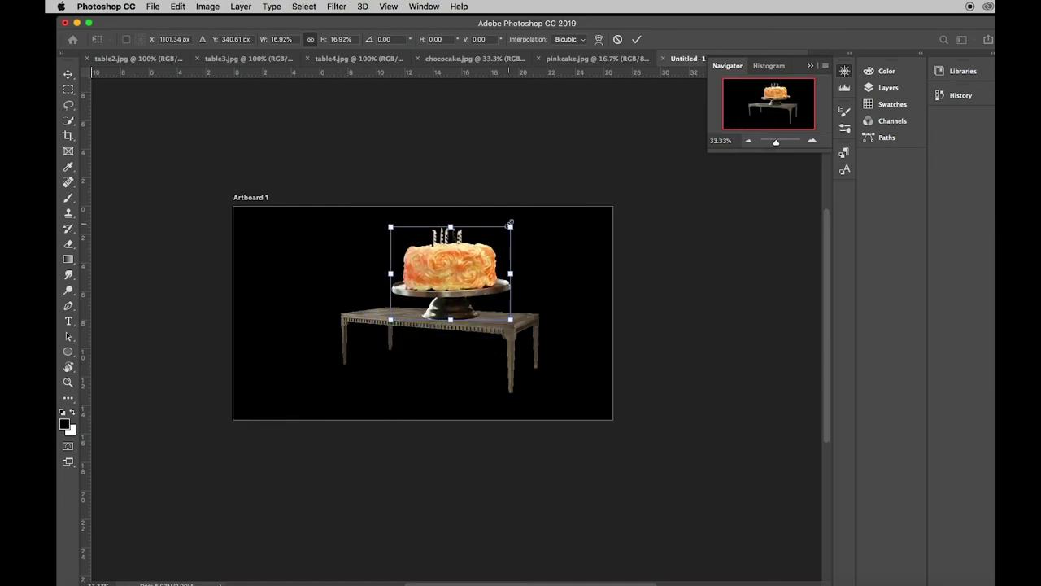
{"action": "left_click_drag", "start_coordinate": [509, 226], "coordinate": [475, 253]}
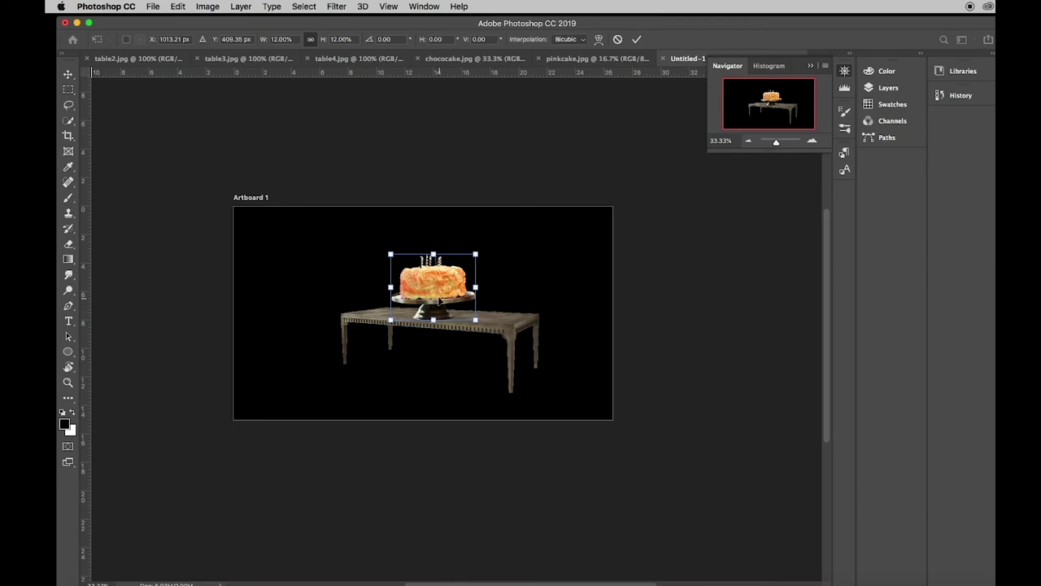
{"action": "left_click_drag", "start_coordinate": [441, 298], "coordinate": [402, 296]}
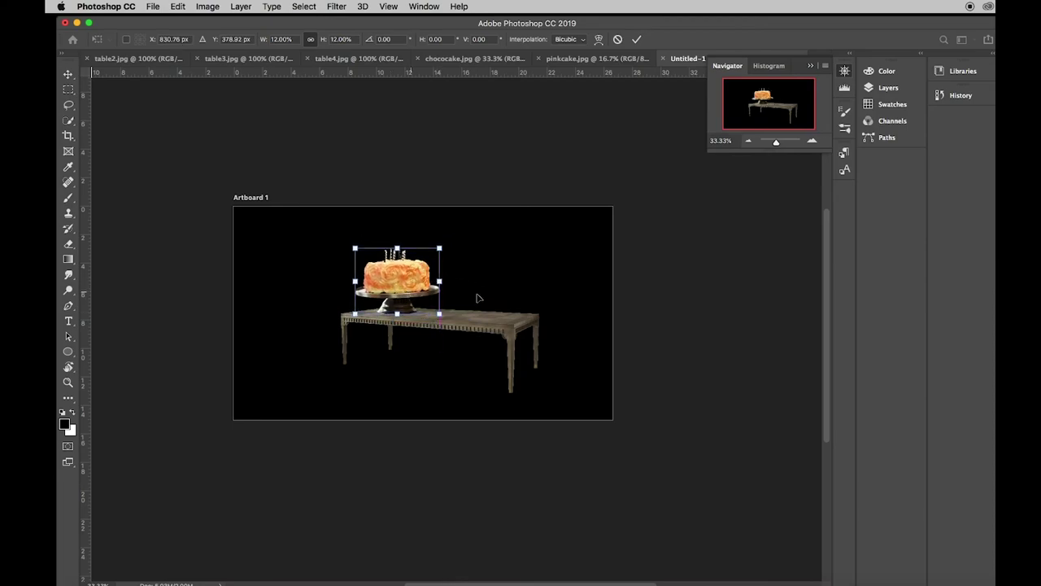
{"action": "left_click", "coordinate": [636, 39]}
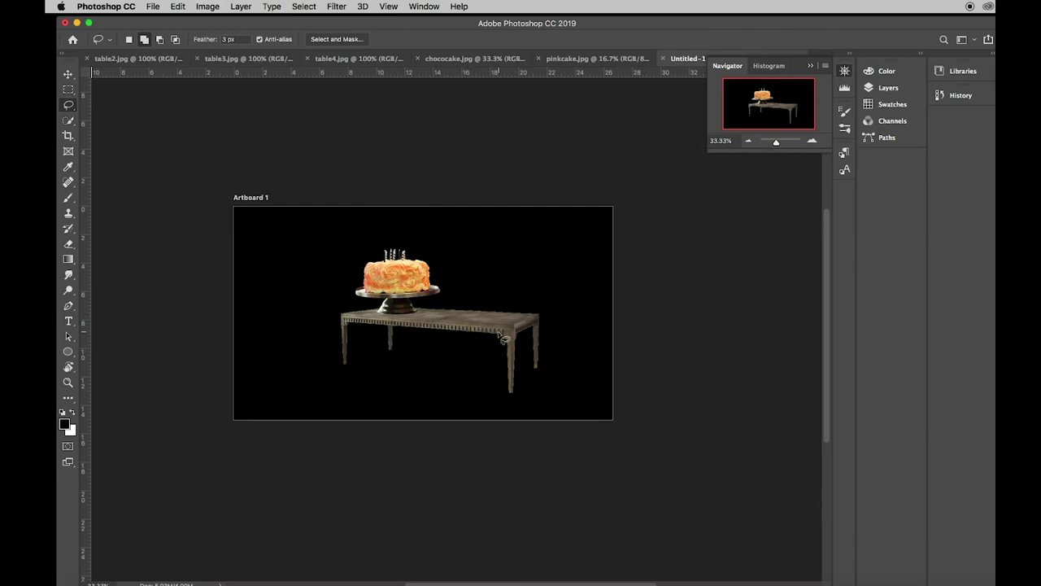